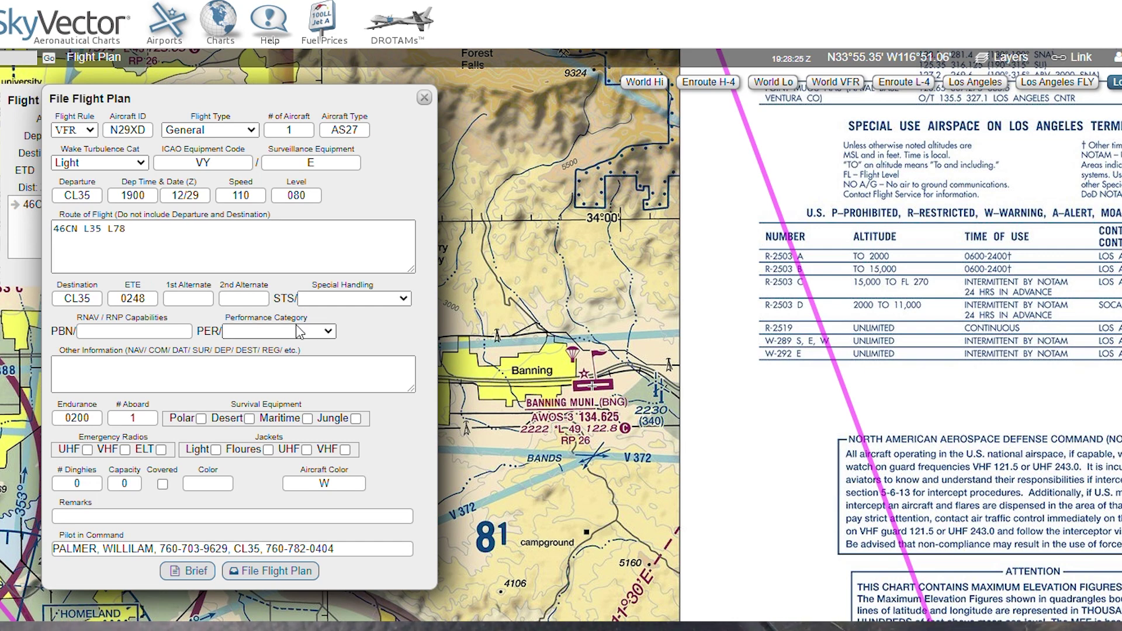
Step: Request the 46CN to L78 SkyVector briefing, dismiss the departure-time error, and scroll through the NOTAMs
click(188, 573)
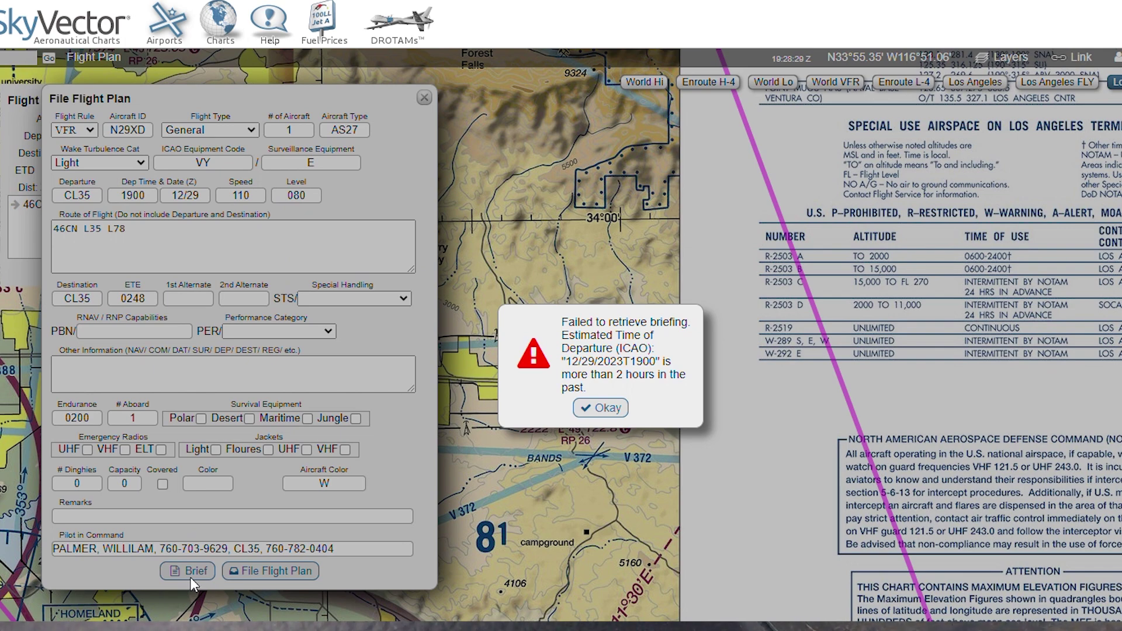
click(600, 407)
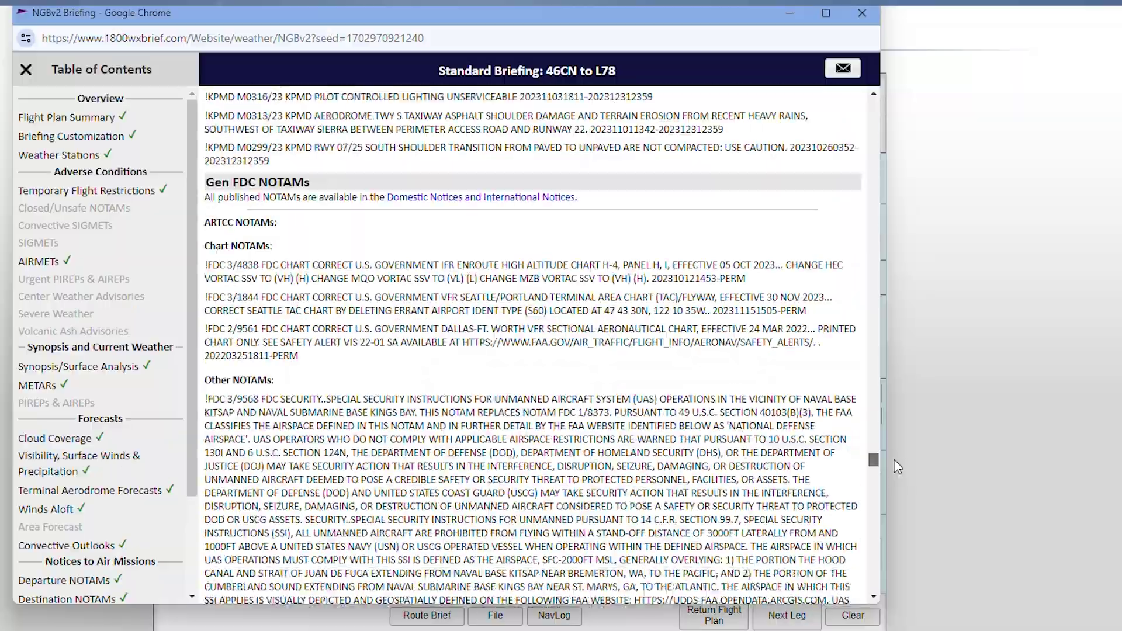
scroll(897, 481, down, 15)
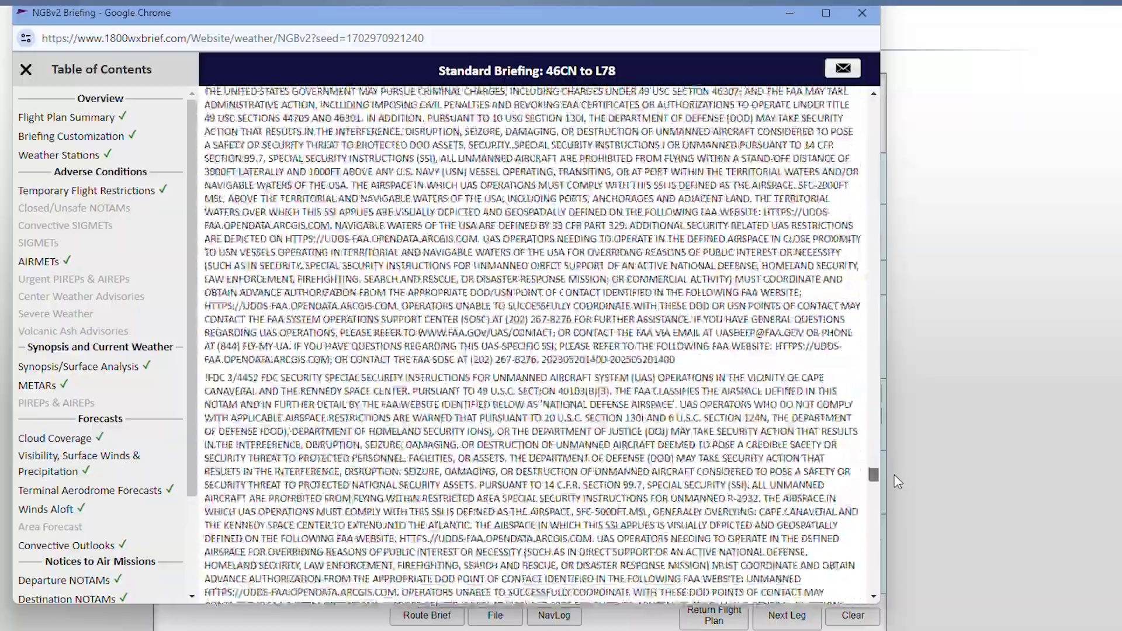
drag(894, 475, 878, 576)
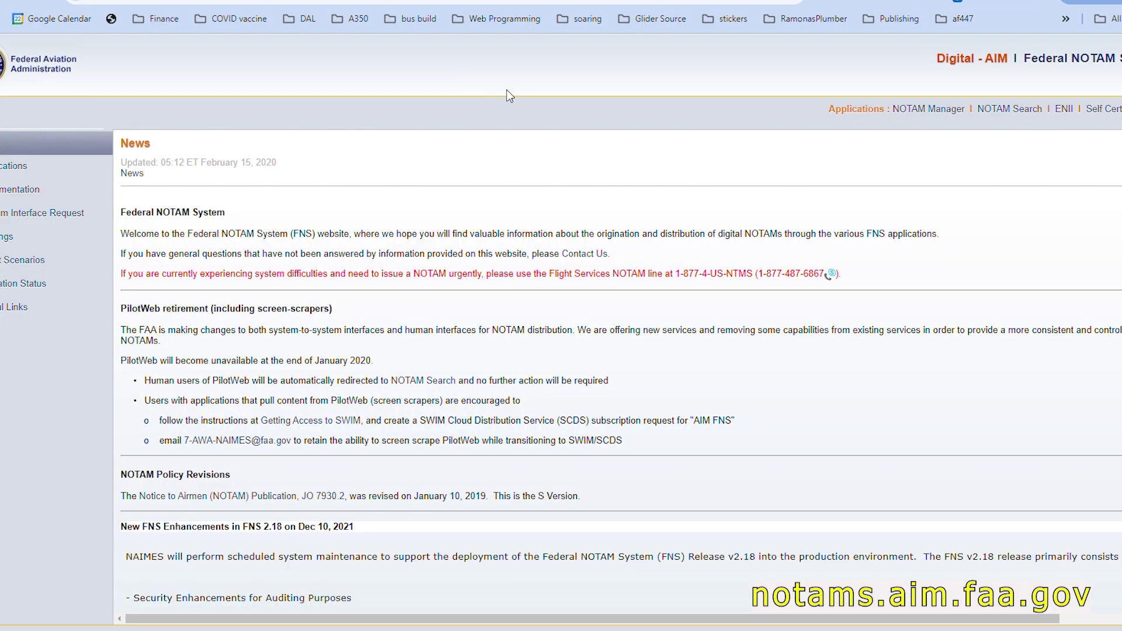
Step: Follow the NOTAM Search link under Applications on the FNS news page
click(1011, 111)
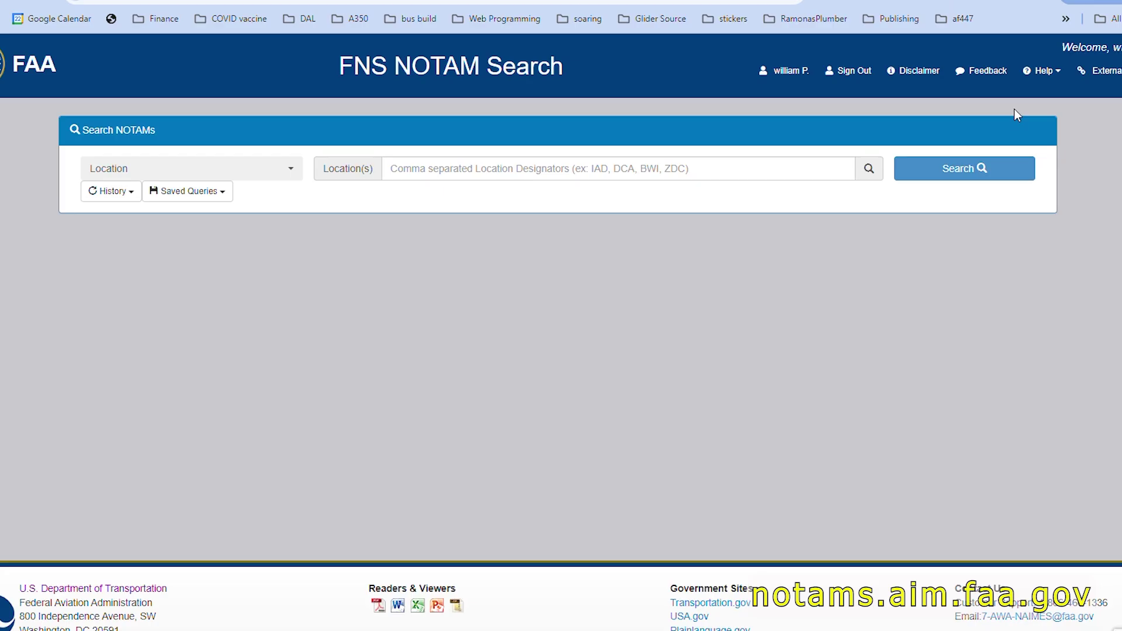
Step: Expand the Location search-type dropdown to reveal Flight Path, Geography, Lat/Long and other types
click(290, 169)
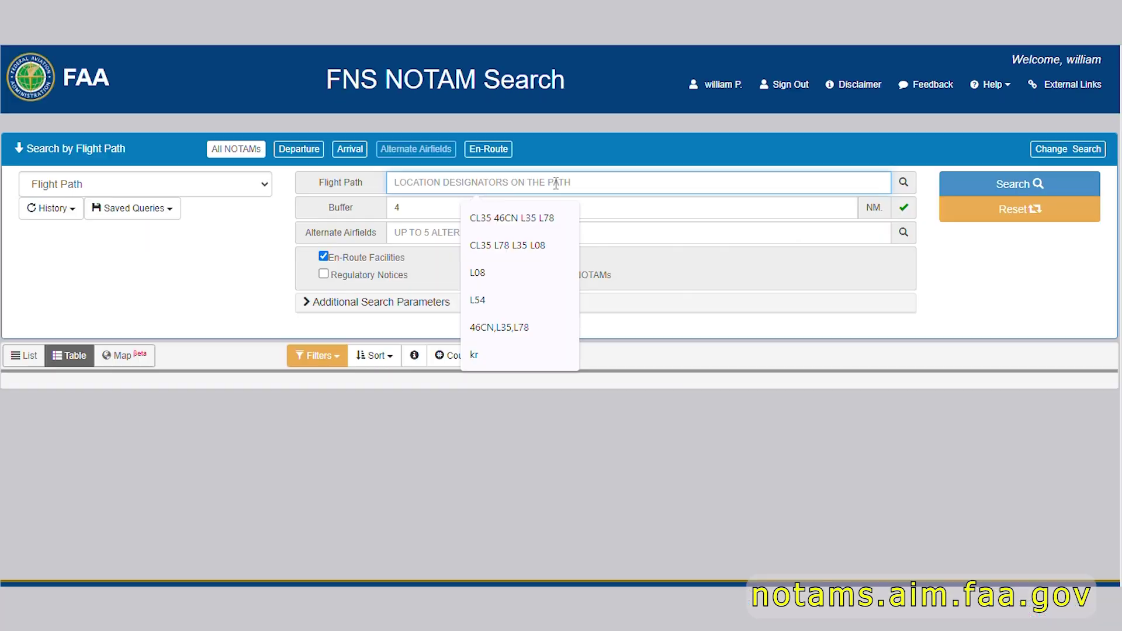
Step: Enter the flight path CL35 46CN L35 L78 with a 10 NM buffer
text(CL35)
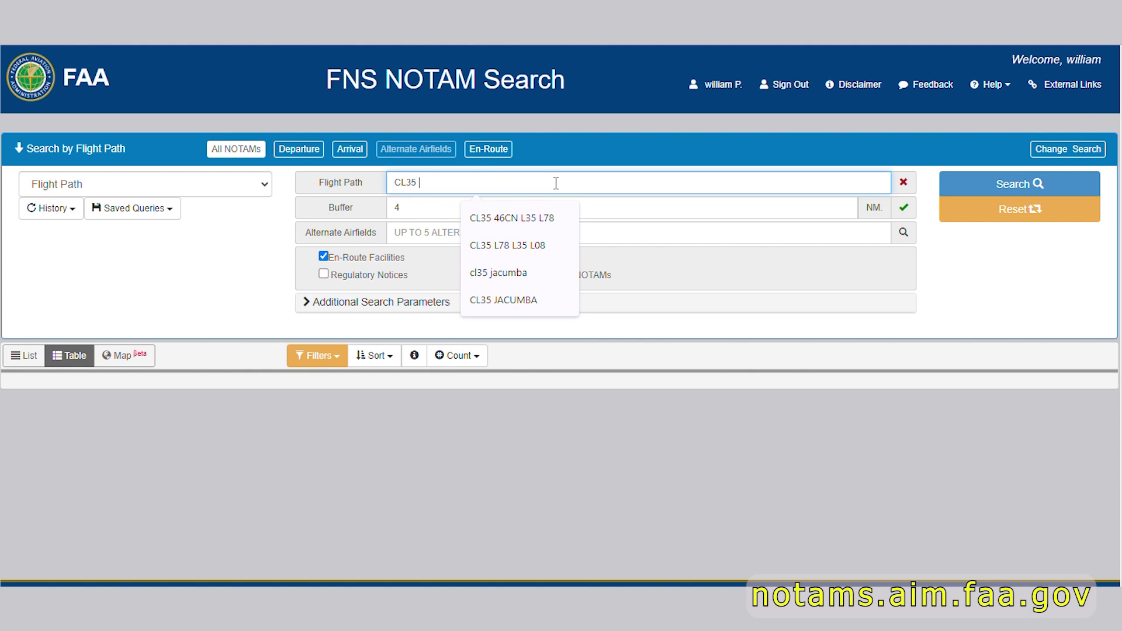
text( 46CN L)
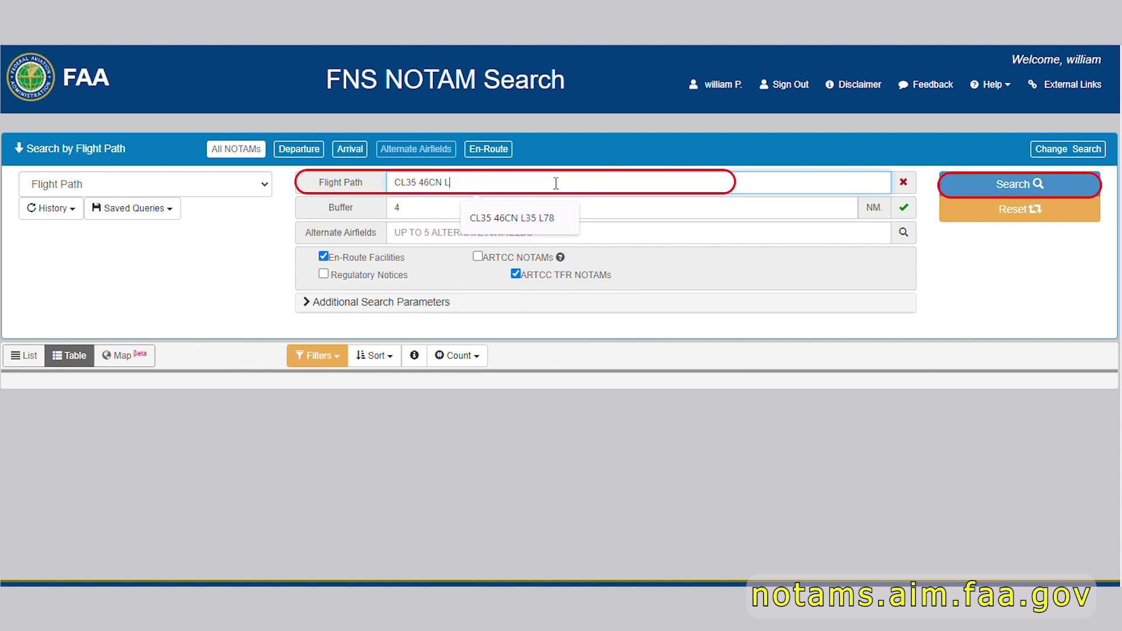
text(35 L78)
click(397, 209)
key(BackSpace)
text(10)
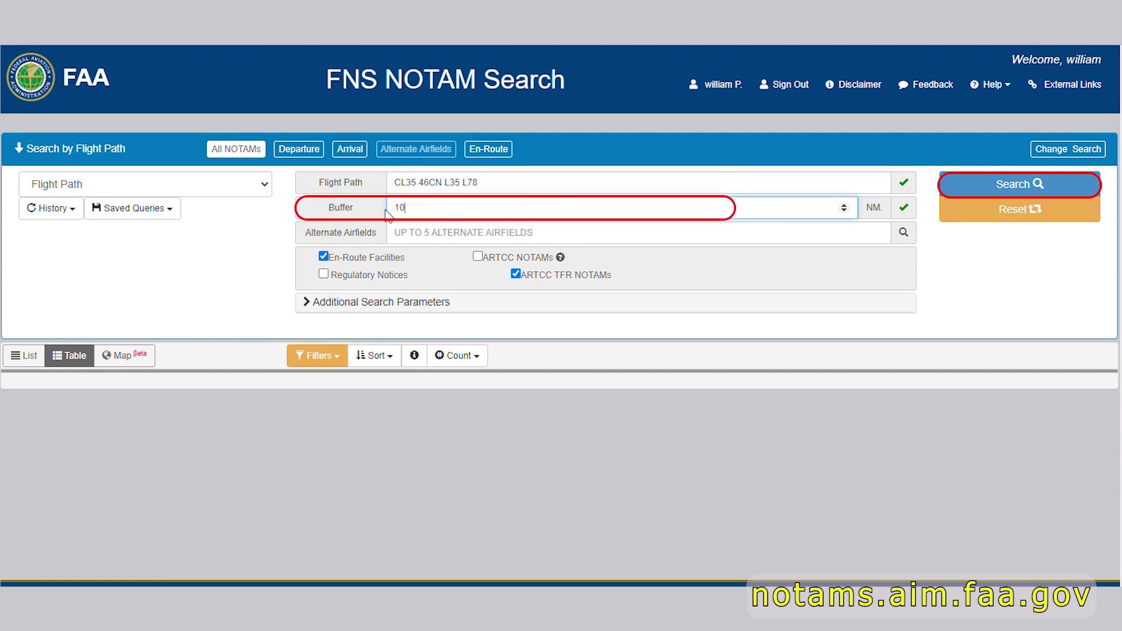
Step: Add PSP as the alternate airfield and run the flight-path search
click(446, 236)
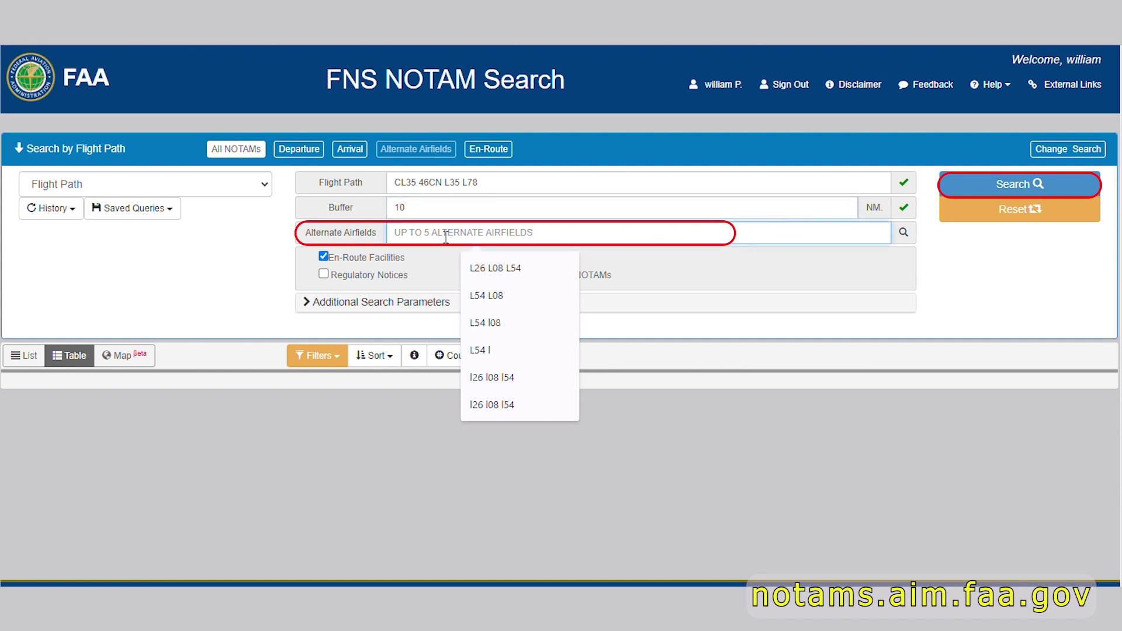
text(PSP)
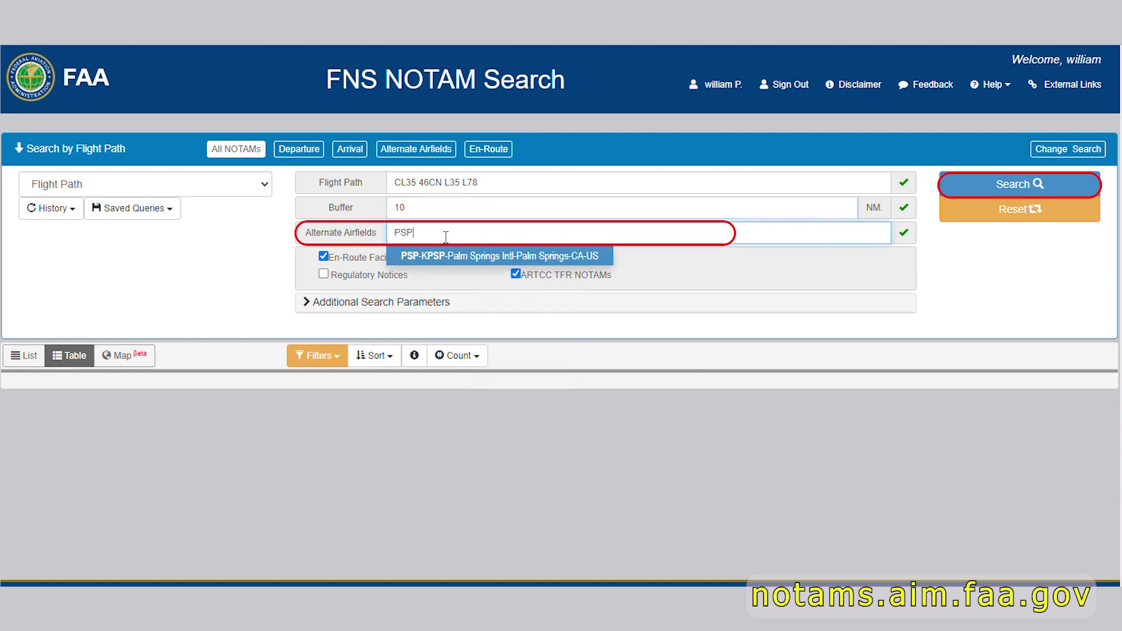
click(449, 272)
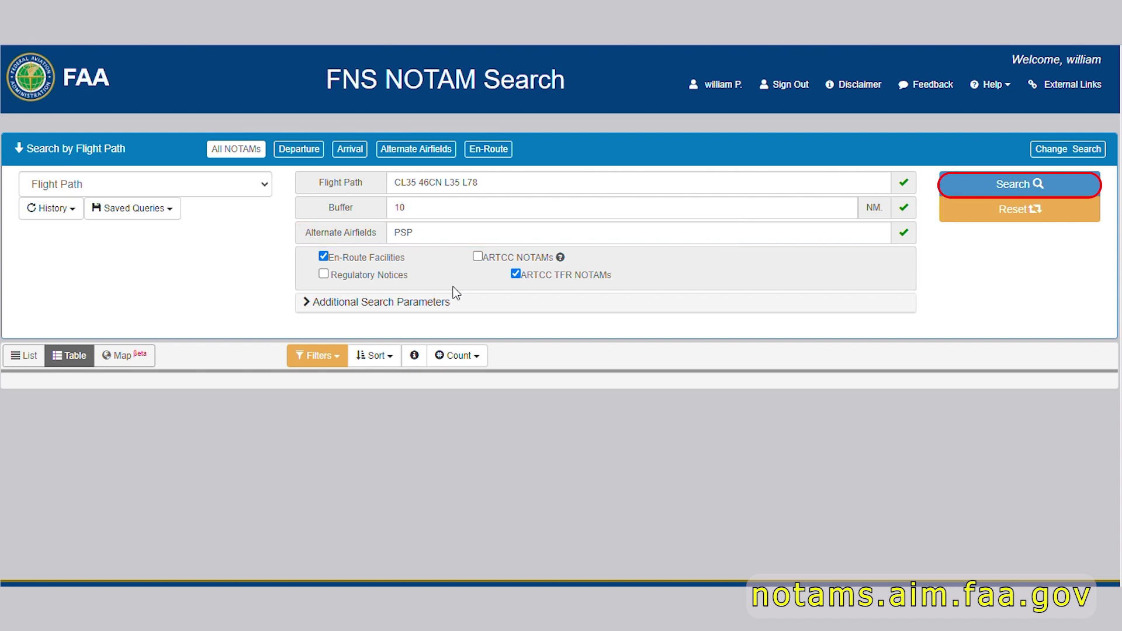
click(998, 185)
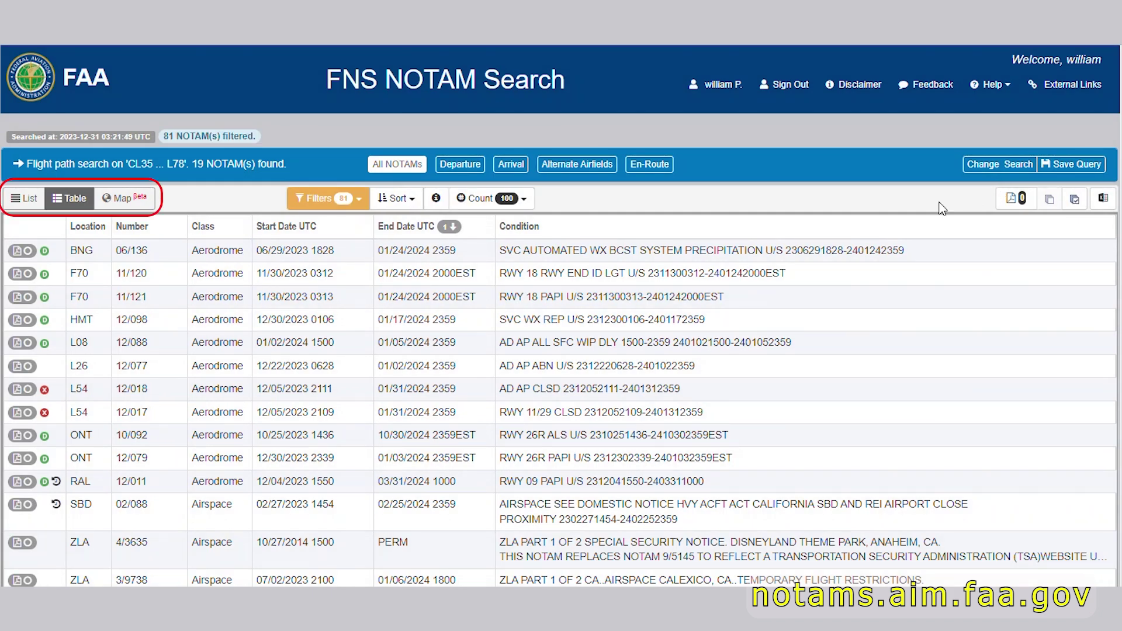
Step: Inspect the Aerodrome keyword filters, then review the map view's display options
click(360, 203)
click(310, 279)
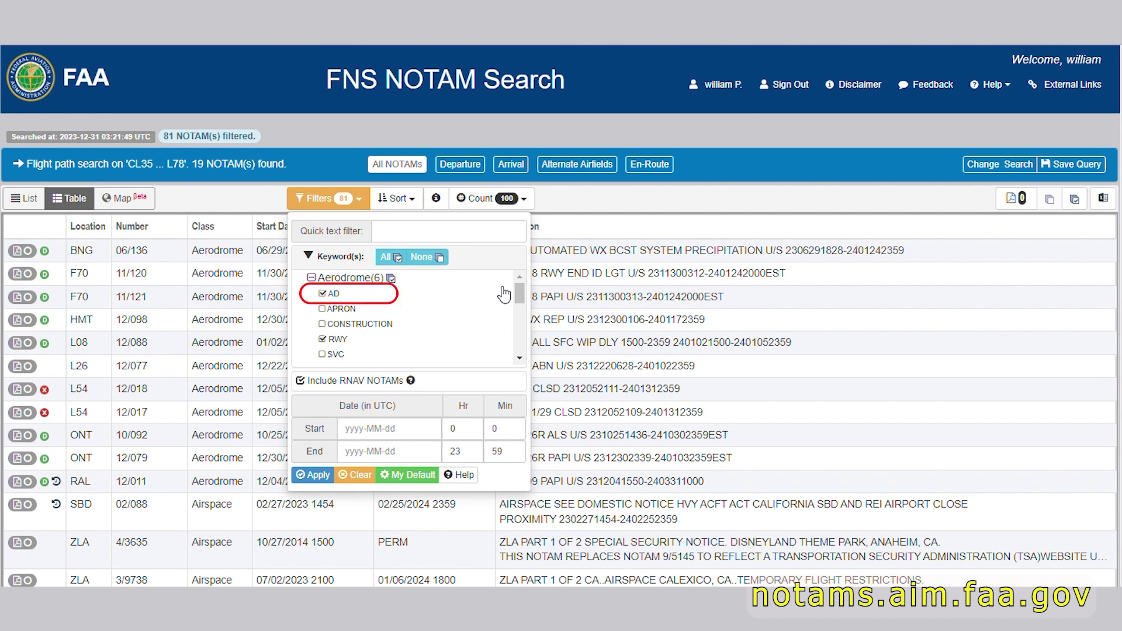
drag(519, 293, 521, 302)
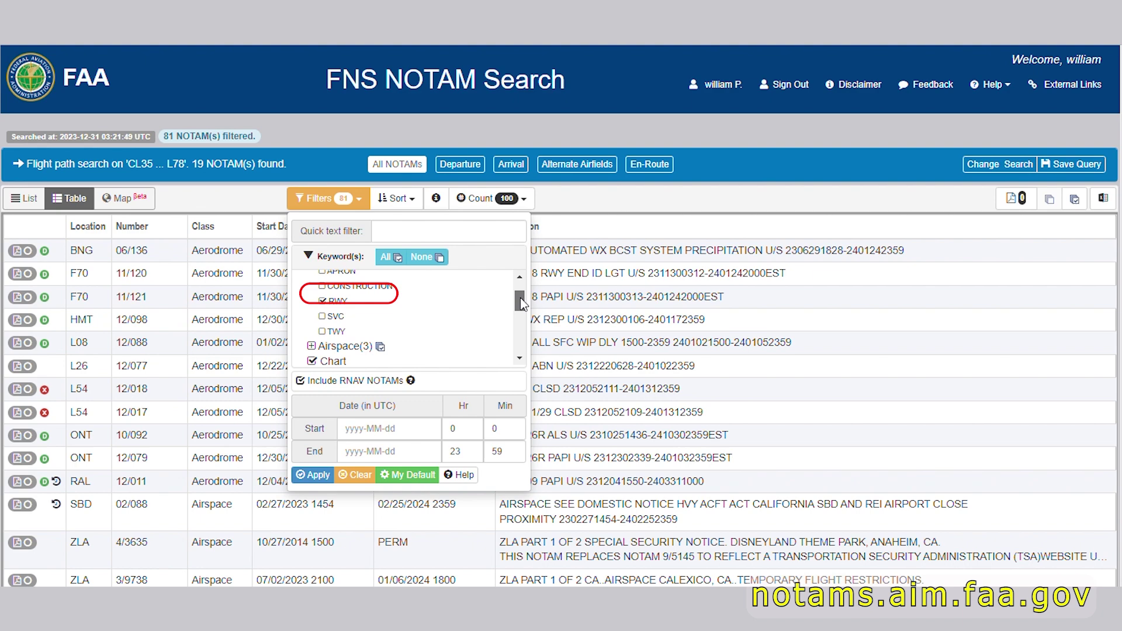
scroll(520, 299, up, 2)
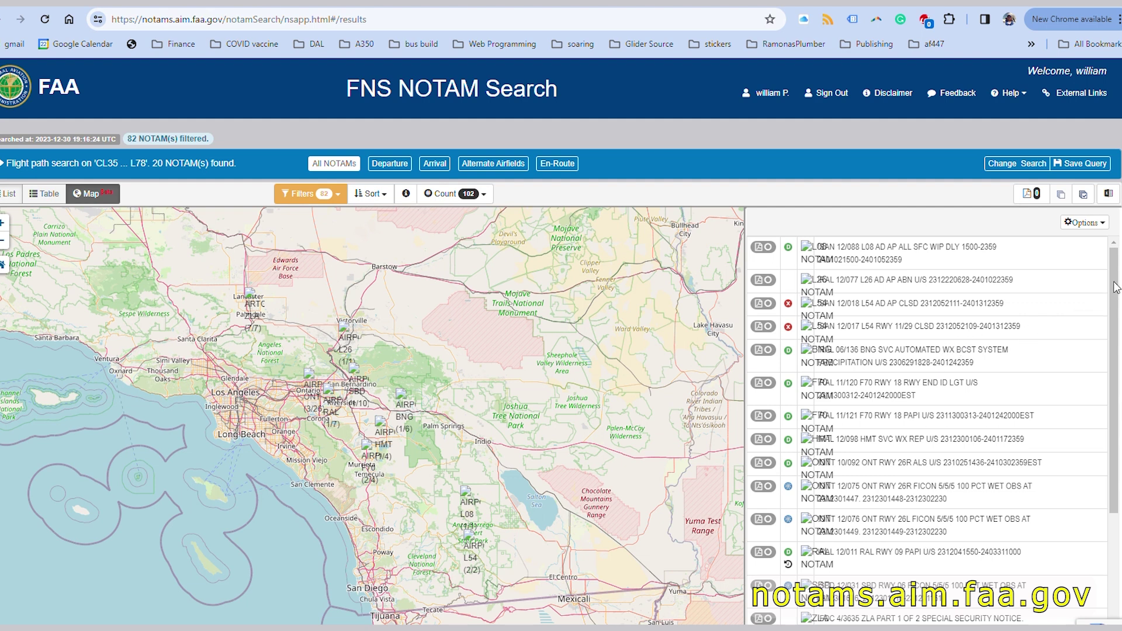
click(1103, 224)
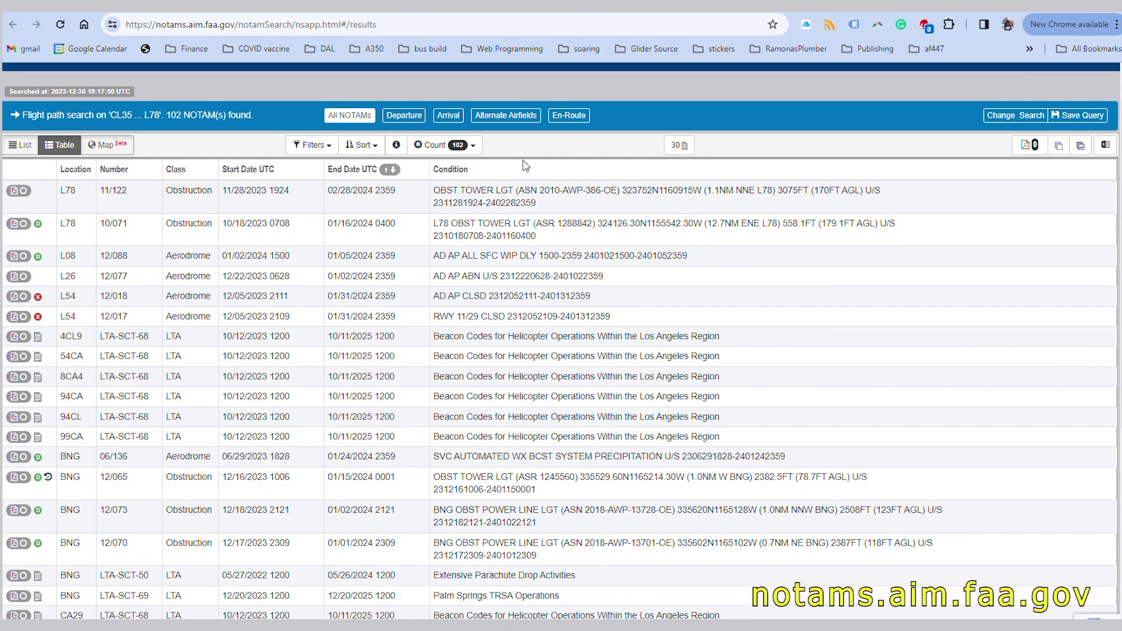
Step: Uncheck HDF, ONT and PSP in the Count list to exclude their NOTAMs
click(472, 146)
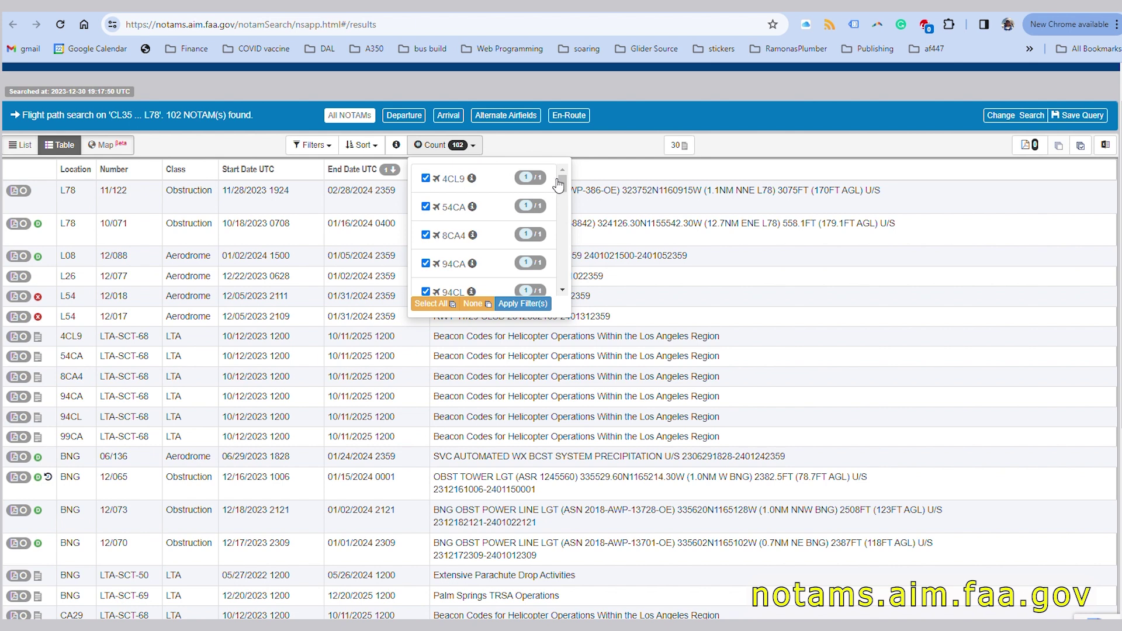
drag(559, 184, 562, 239)
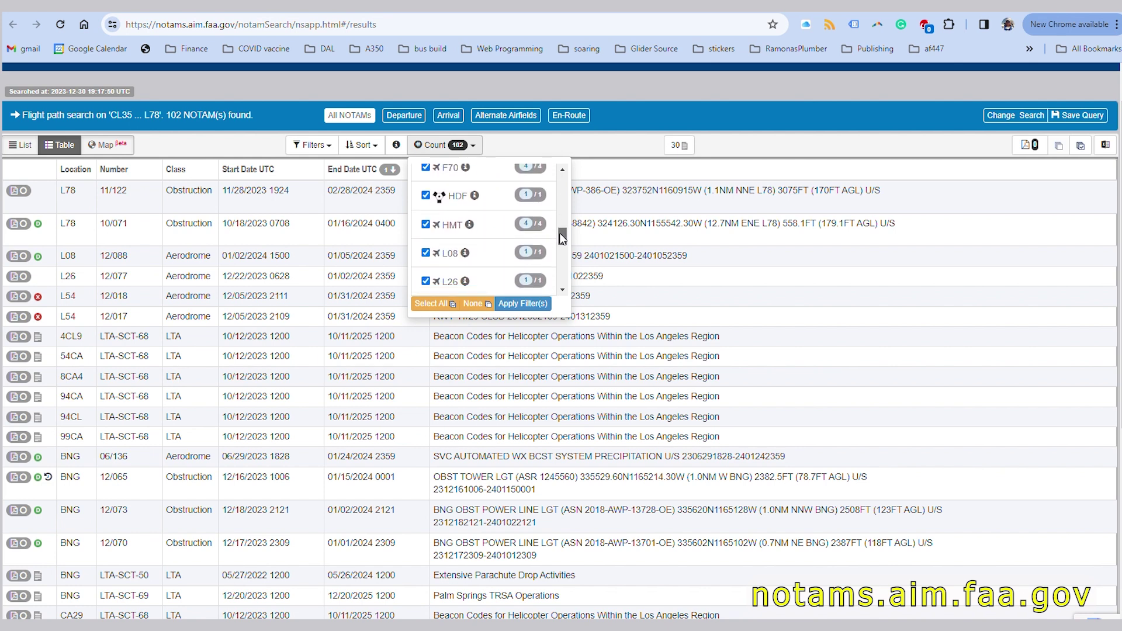
click(425, 196)
drag(562, 238, 563, 263)
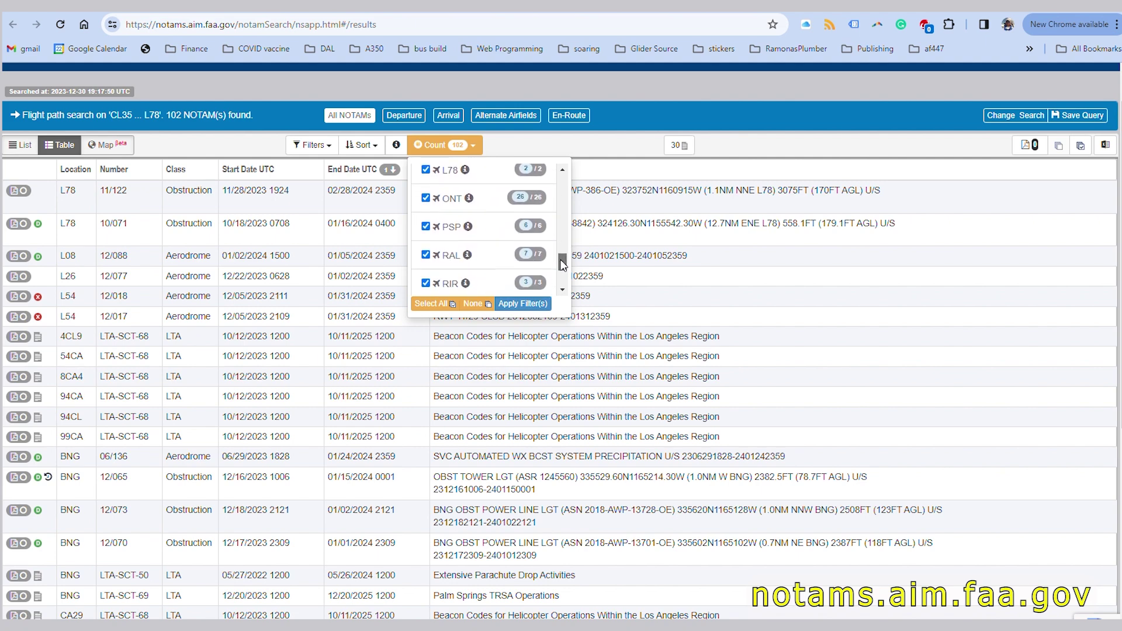
click(425, 199)
click(425, 226)
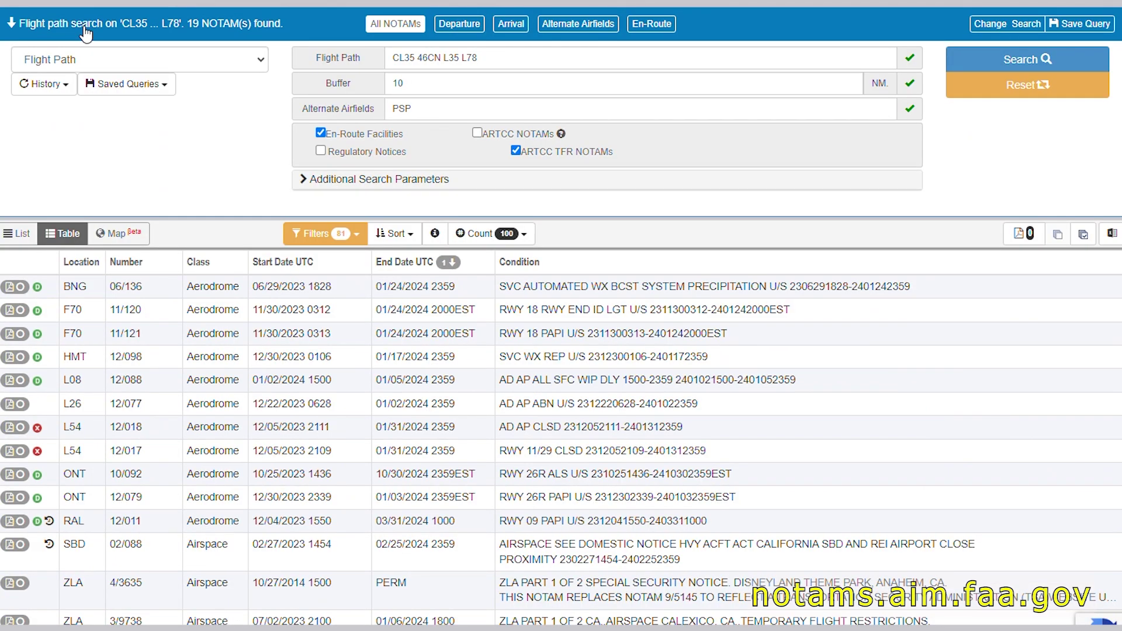
Step: Check search history, then rerun the saved CL35 flight-path query from Saved Queries
click(67, 88)
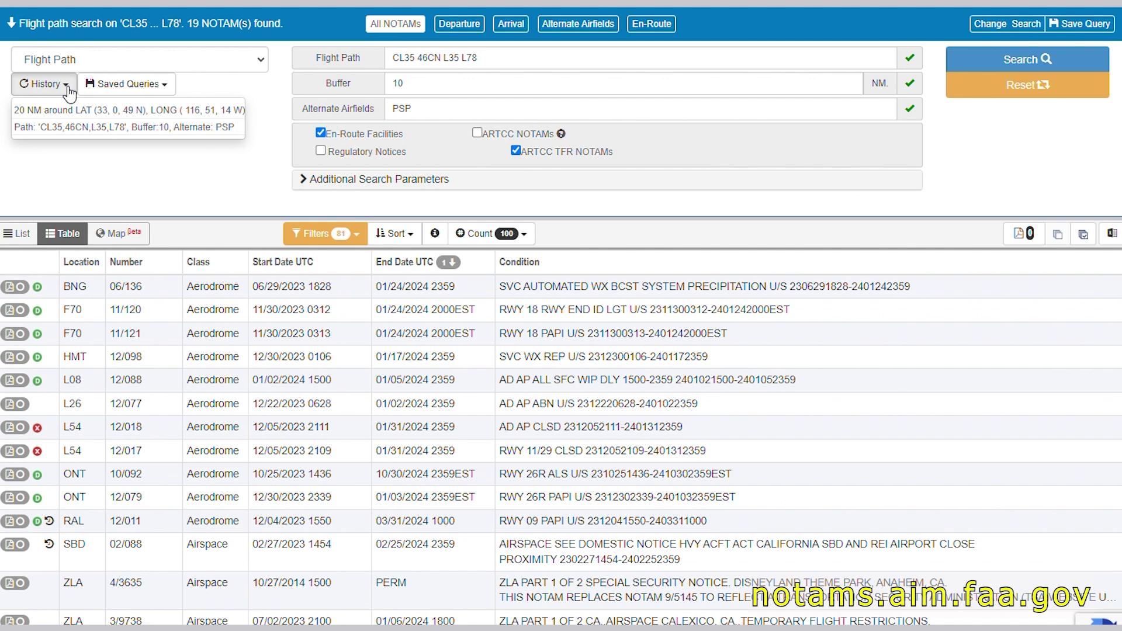
click(111, 170)
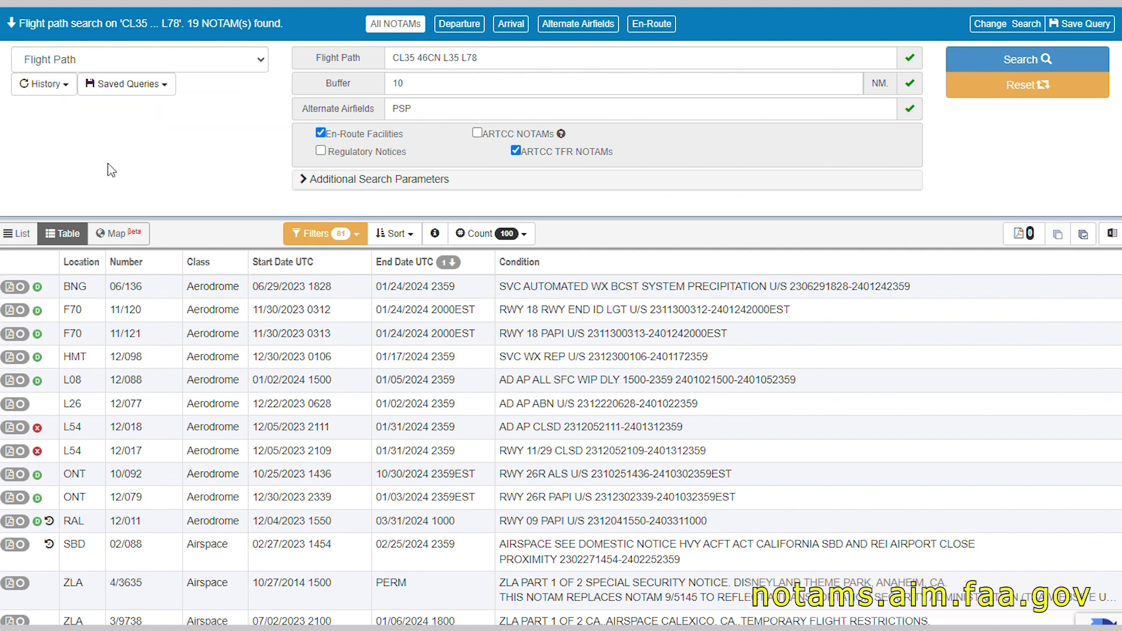
click(165, 86)
click(162, 112)
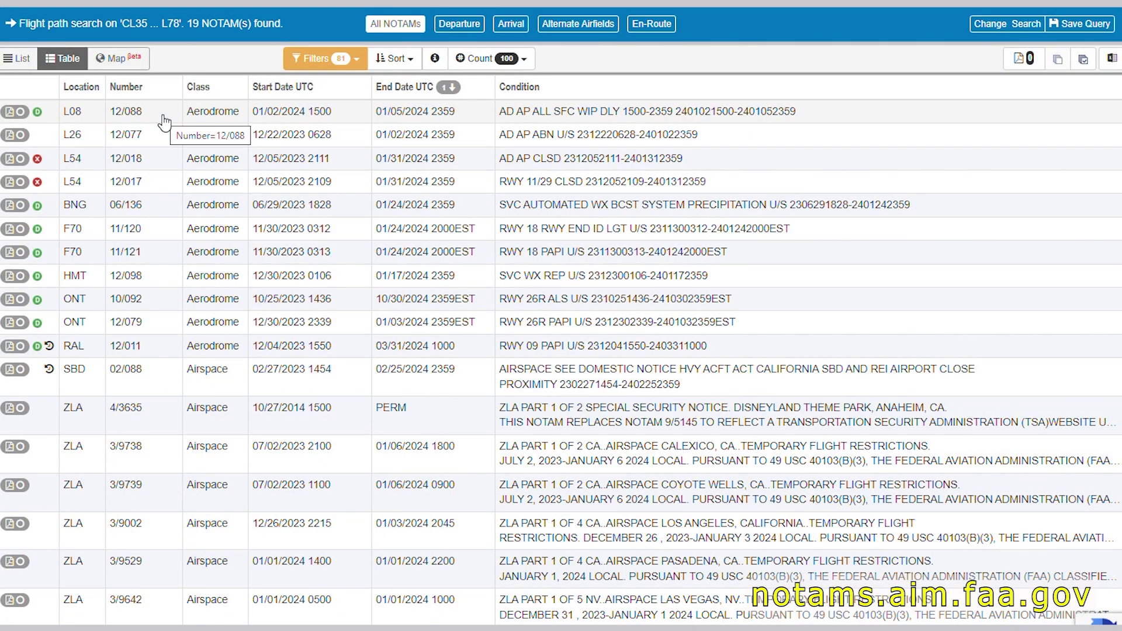
scroll(952, 146, up, 2)
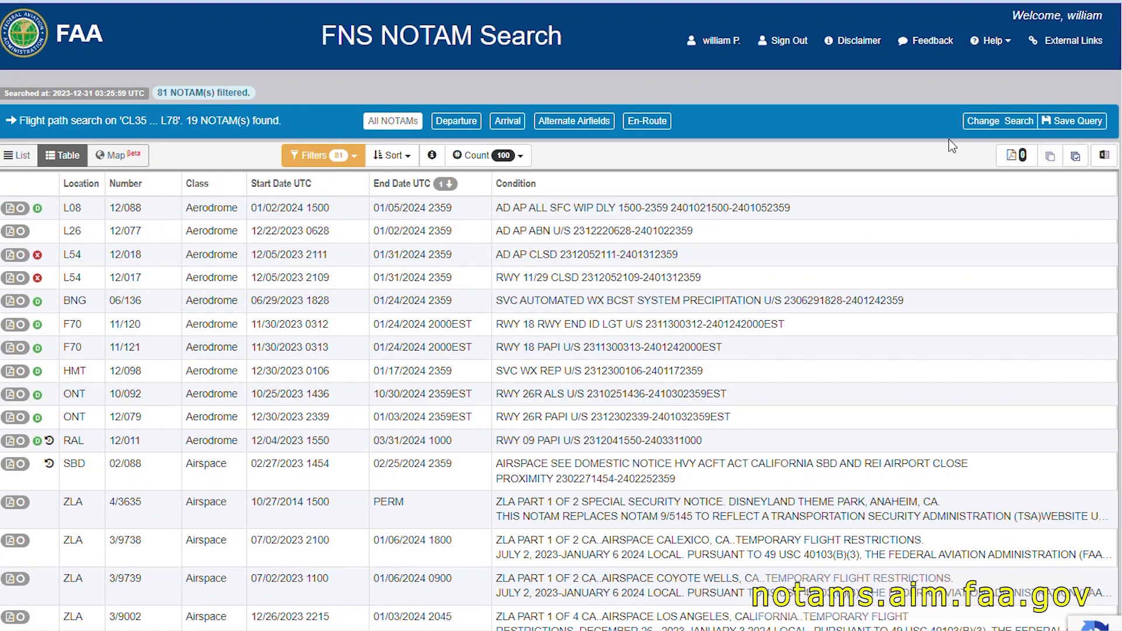
Step: Save the CL35 flight-path search, rerun it from Saved Queries, and open the profile page
click(1069, 120)
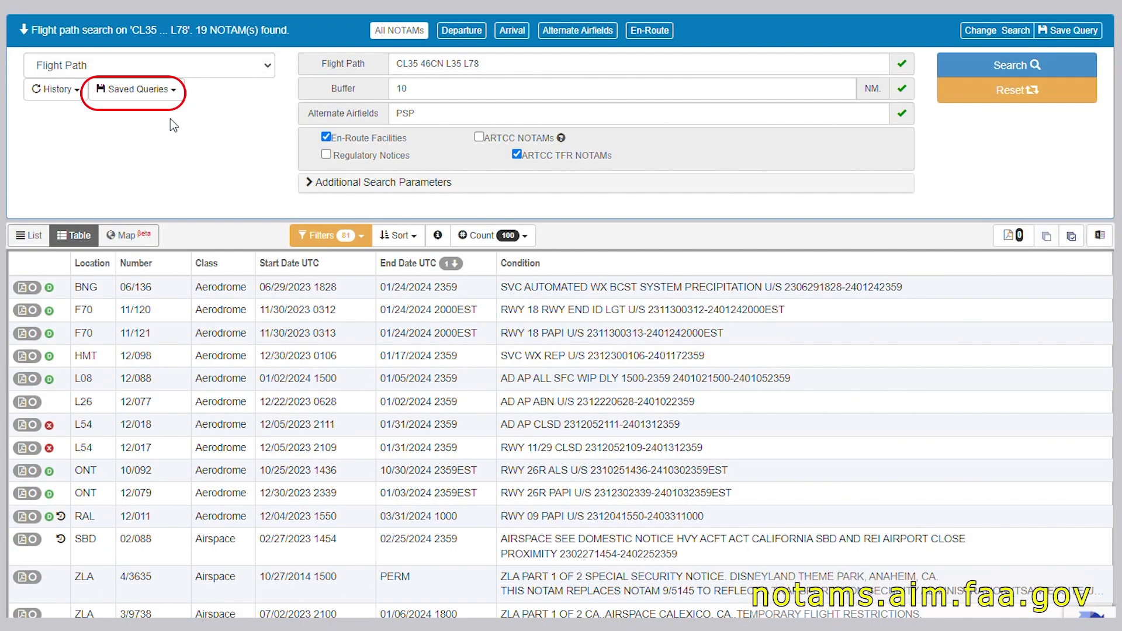
click(174, 93)
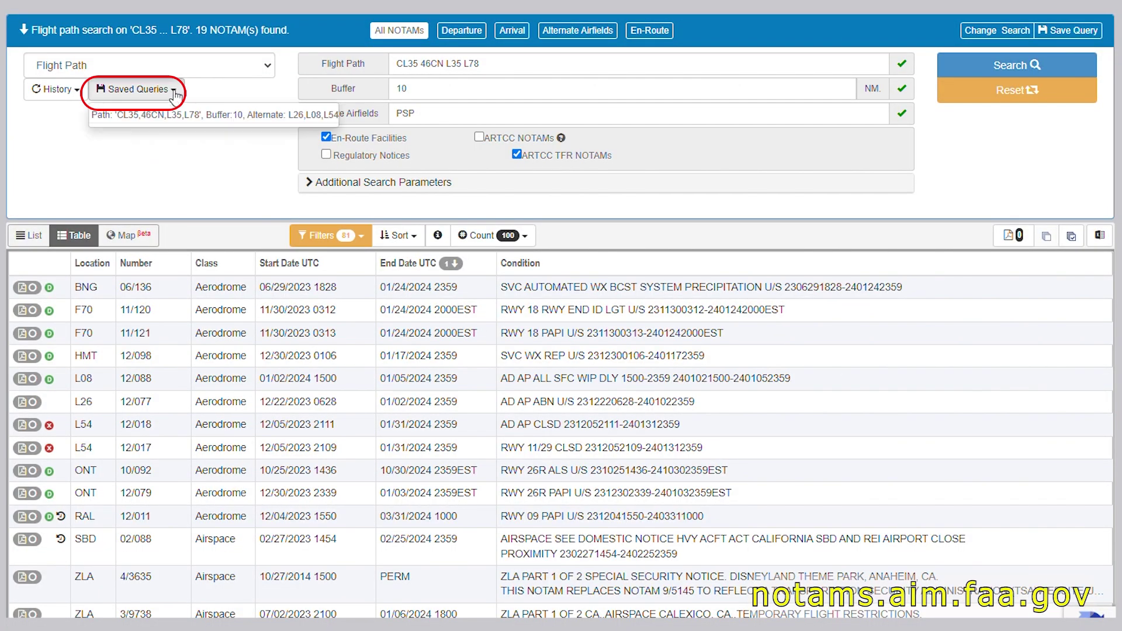
click(175, 117)
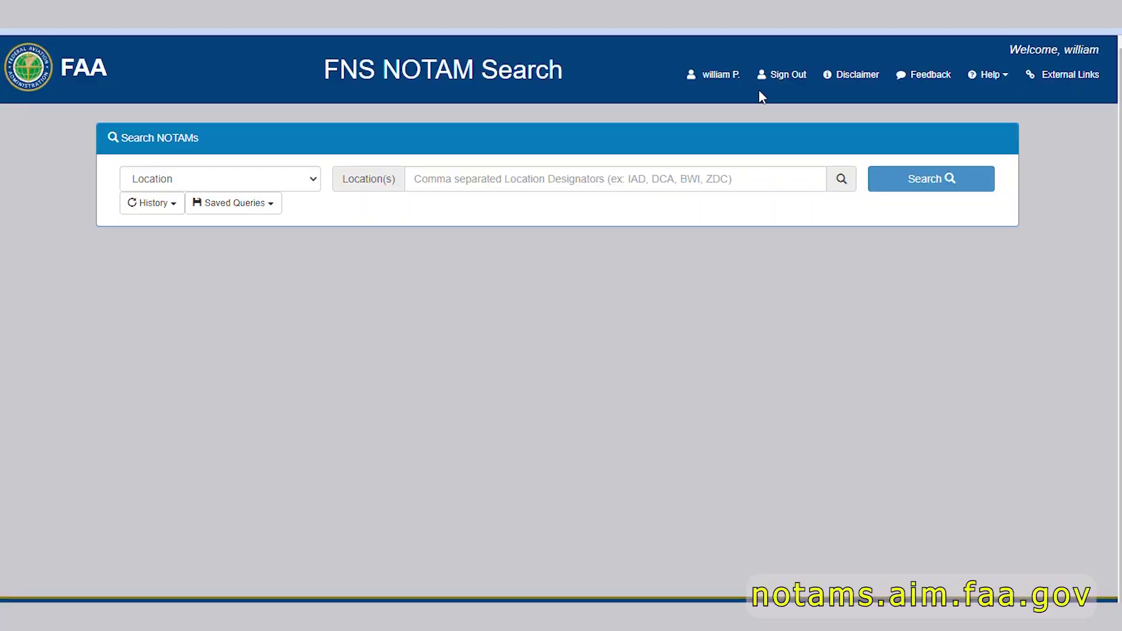
click(729, 83)
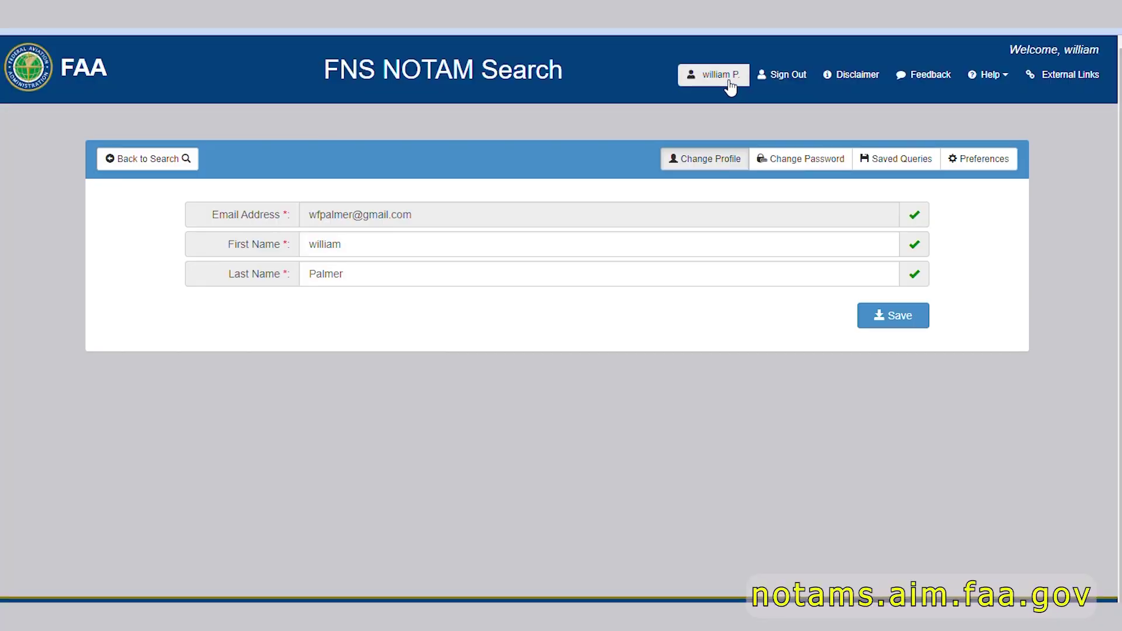
Step: Save the default keyword filter preferences under Preferences and dismiss the Done notice
click(980, 169)
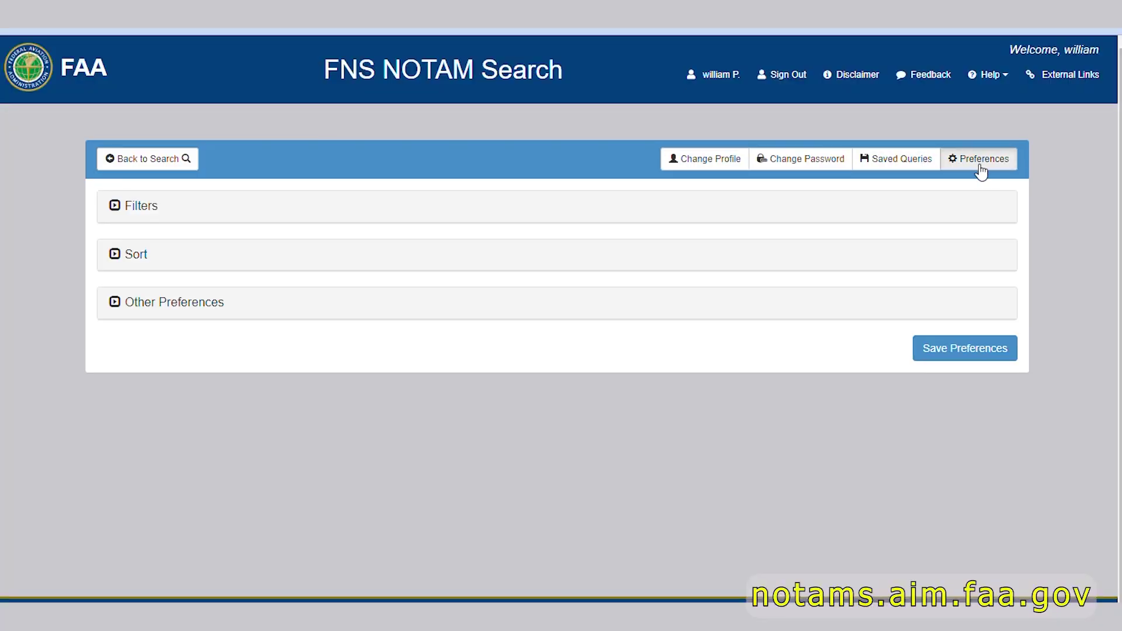
click(117, 208)
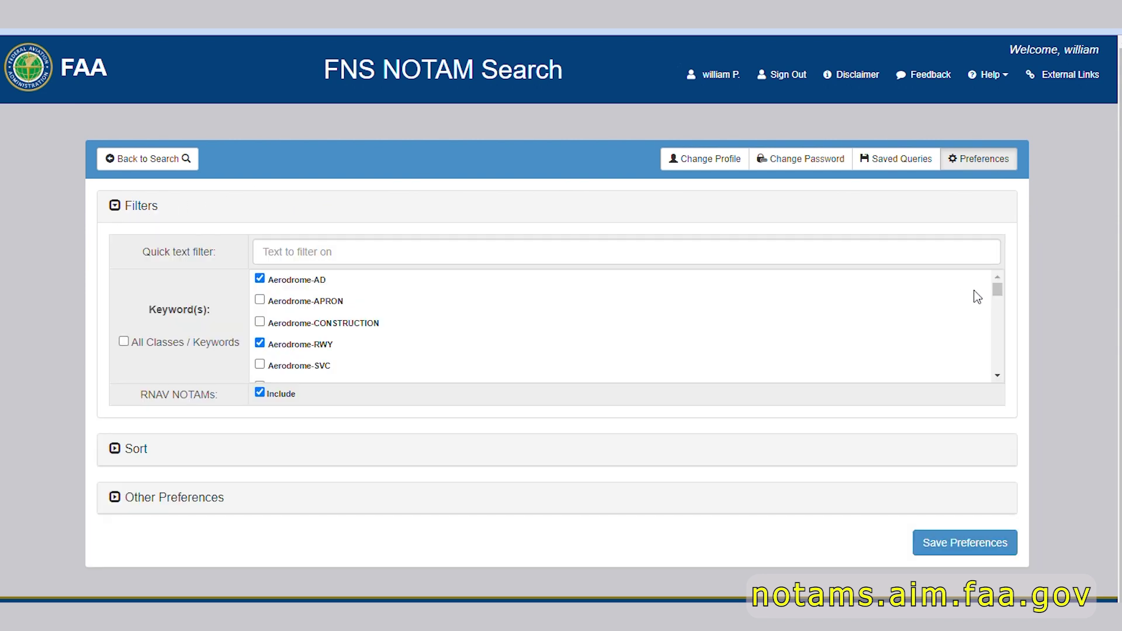
drag(997, 297, 999, 357)
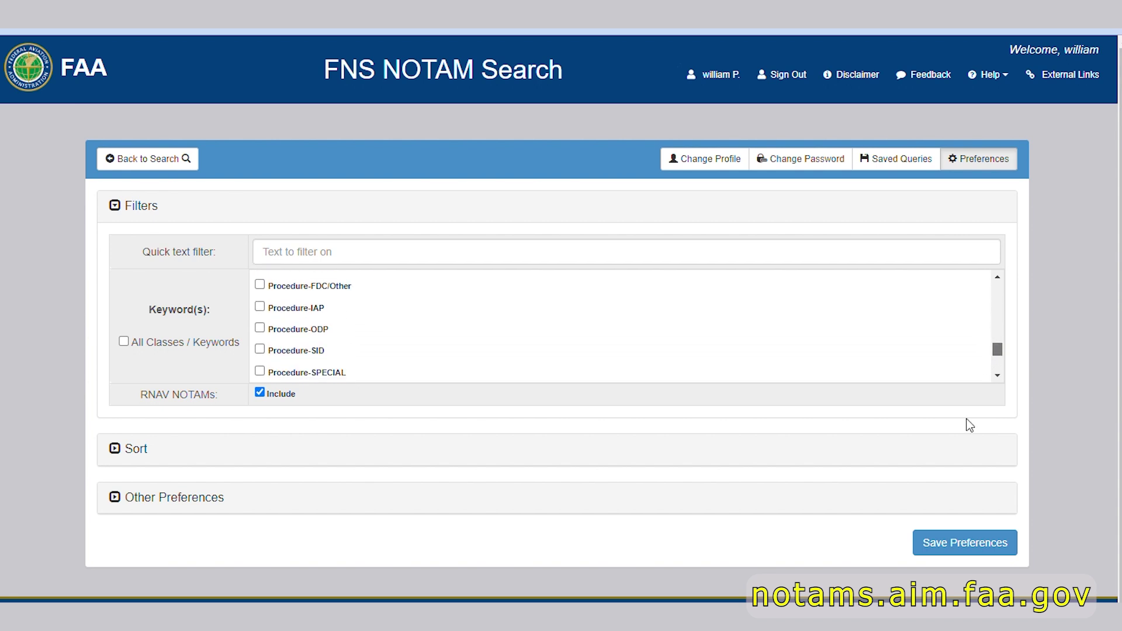
click(962, 536)
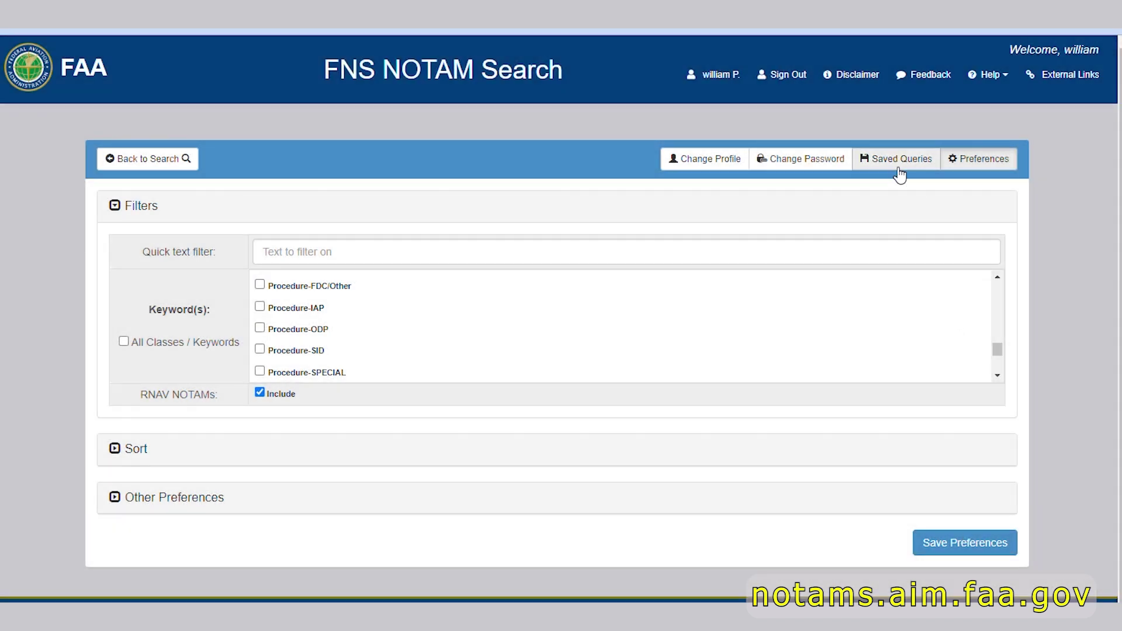
click(897, 166)
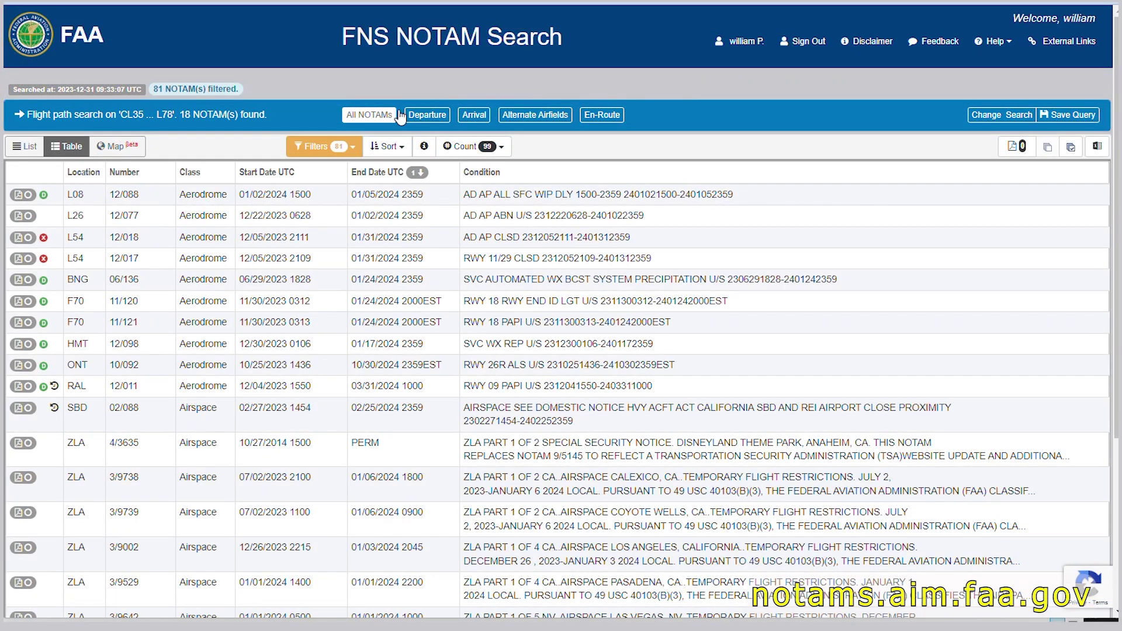
Step: Clear all result filters to list 99 NOTAMs, then reapply the My Default filters
click(353, 148)
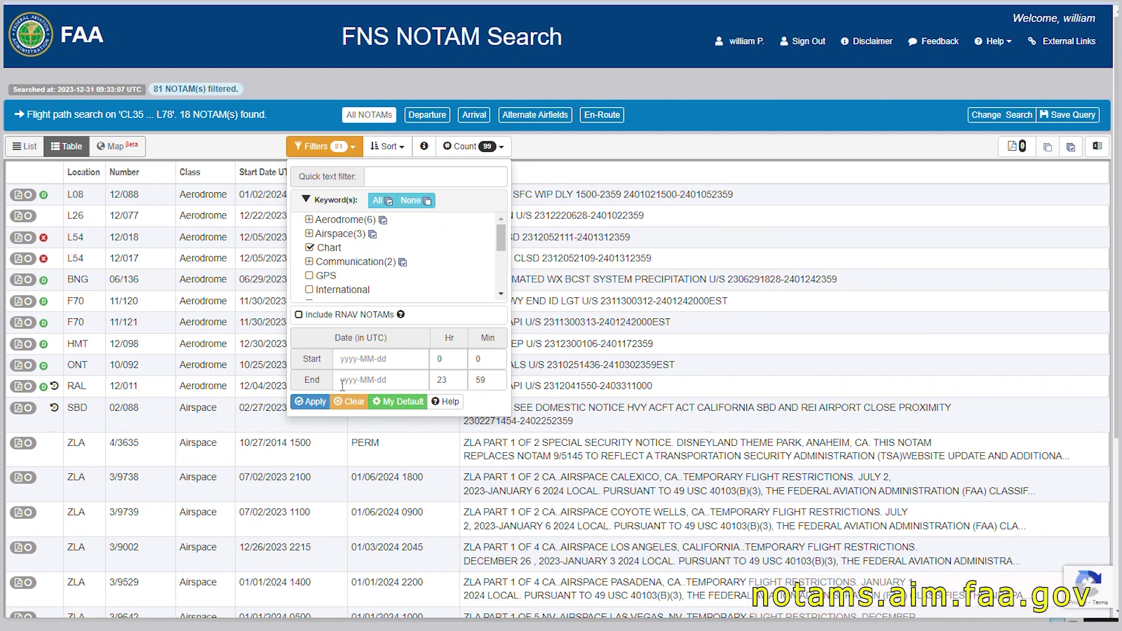
click(350, 402)
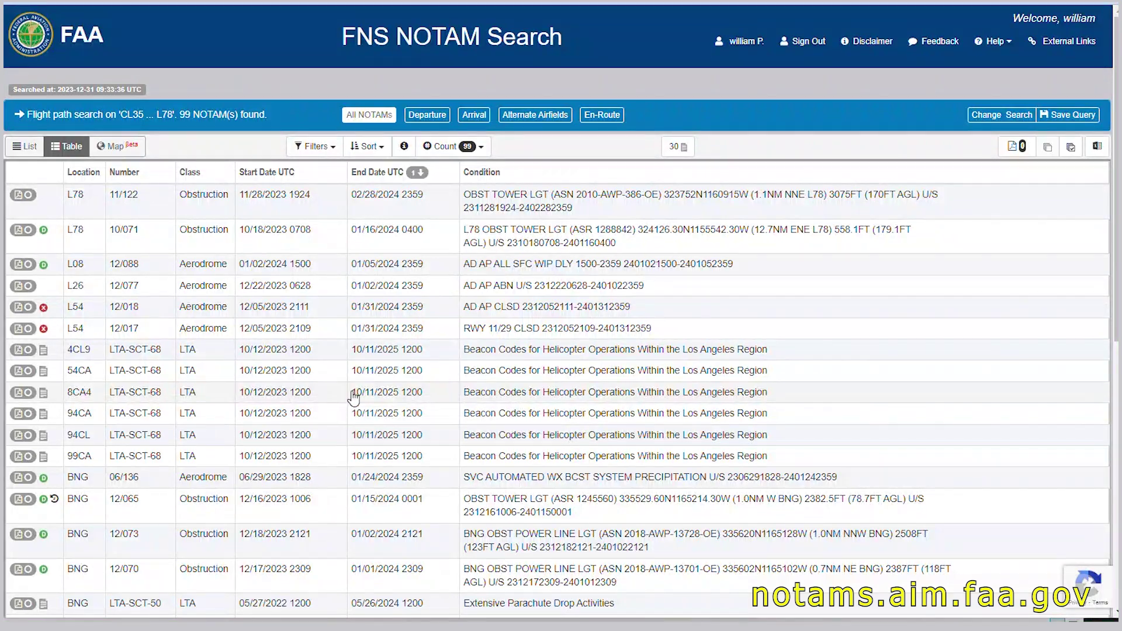
click(333, 148)
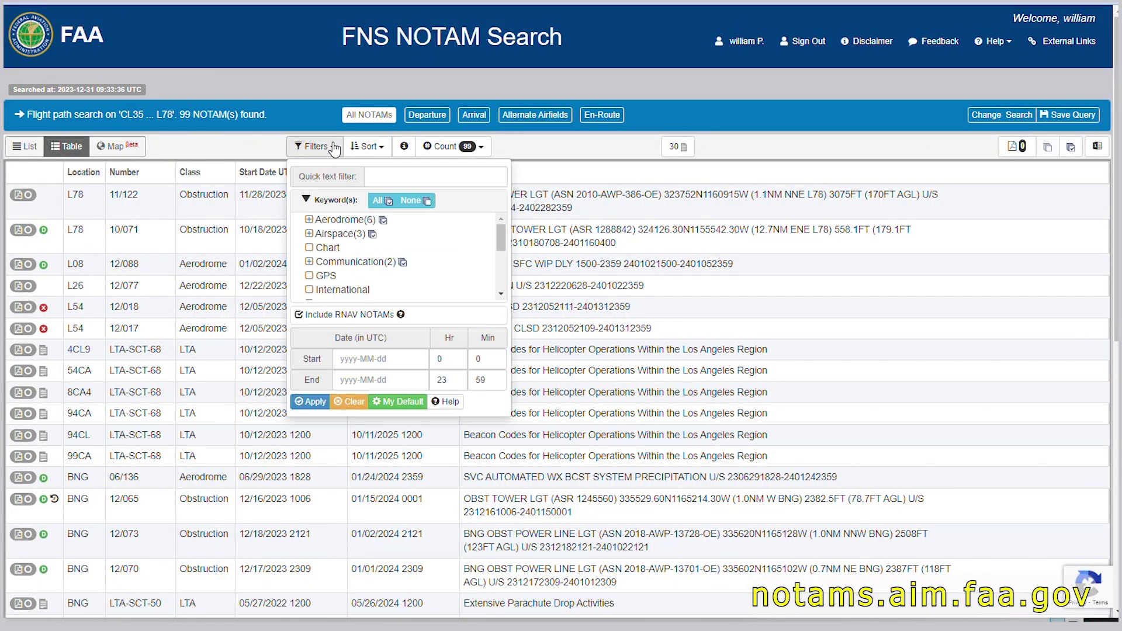
click(399, 403)
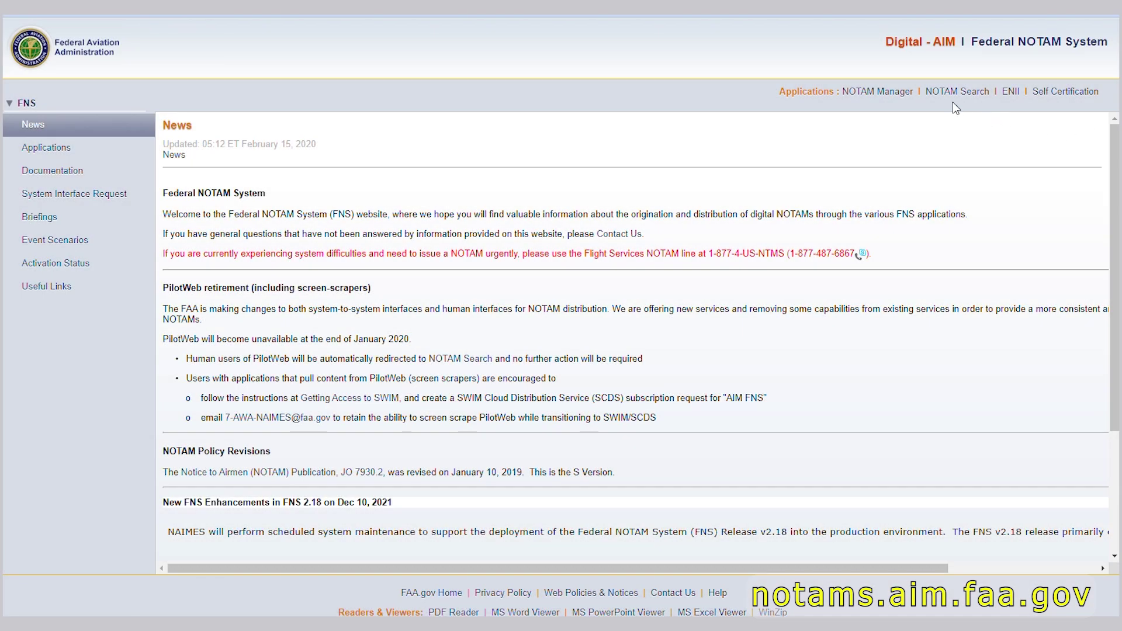
Step: Rerun the saved CL35 flight-path query (18 NOTAMs, 81 filtered) and view the results on the map
click(947, 92)
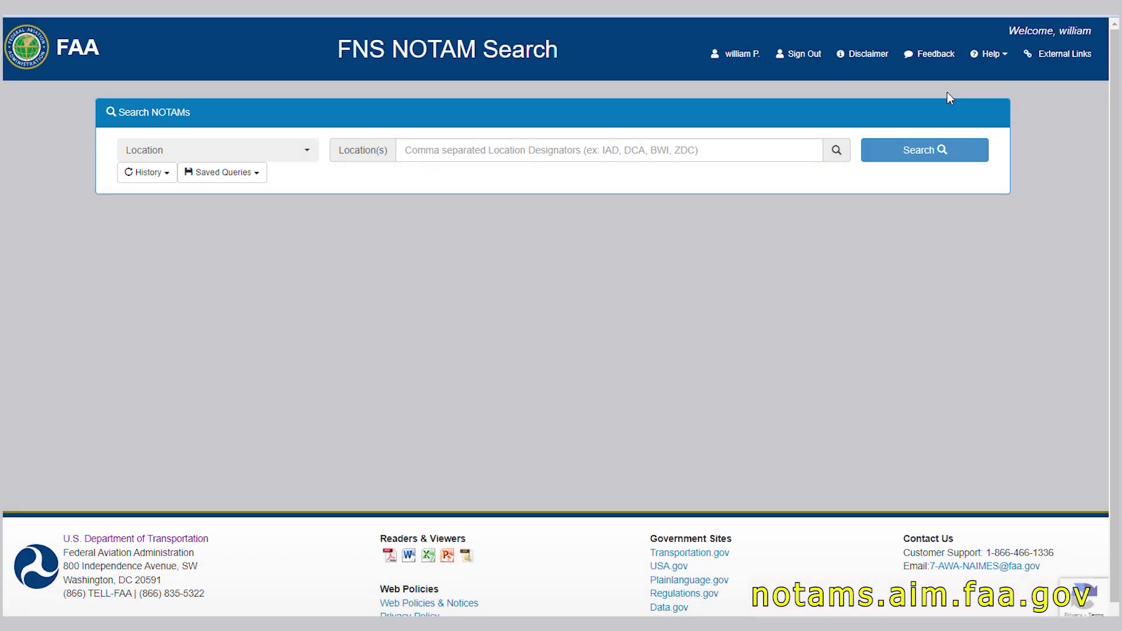
click(255, 180)
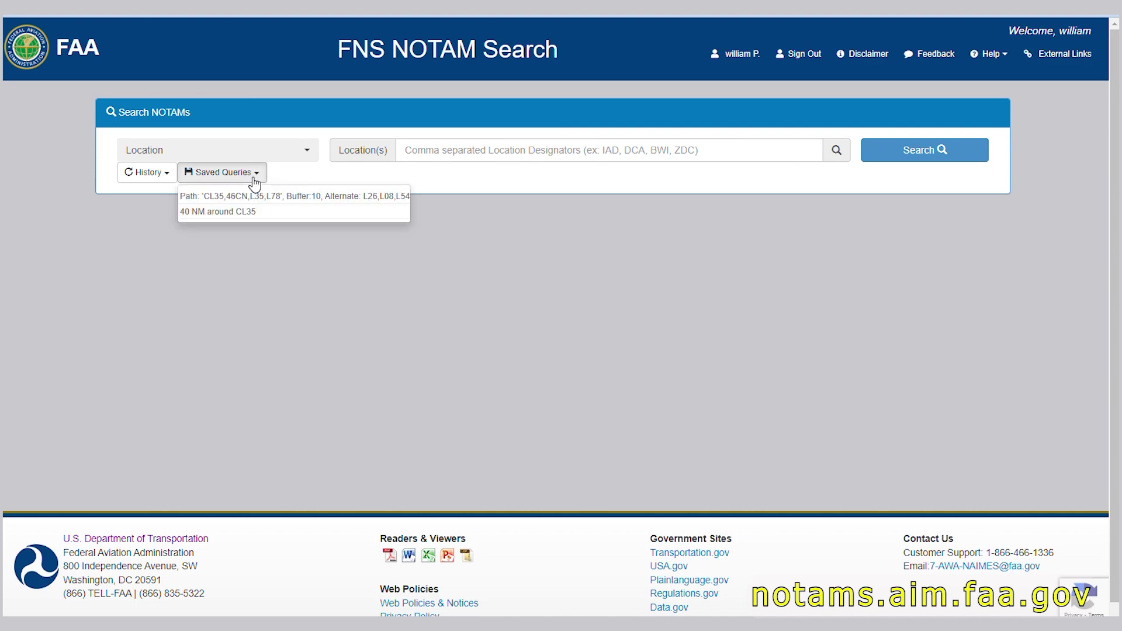
click(250, 195)
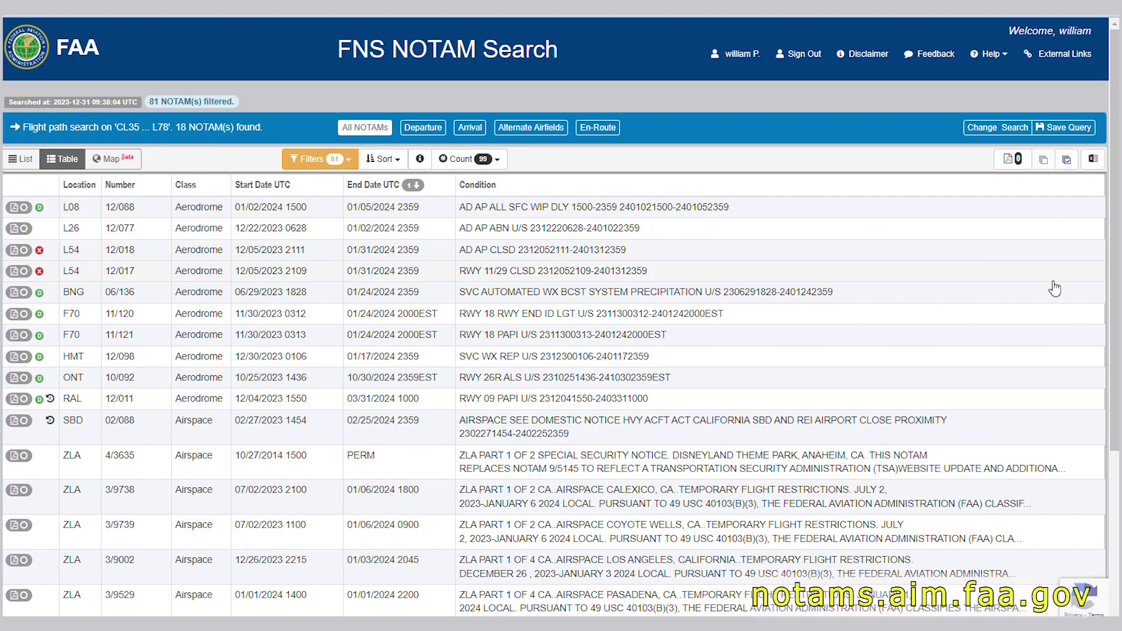
drag(1115, 297, 1116, 348)
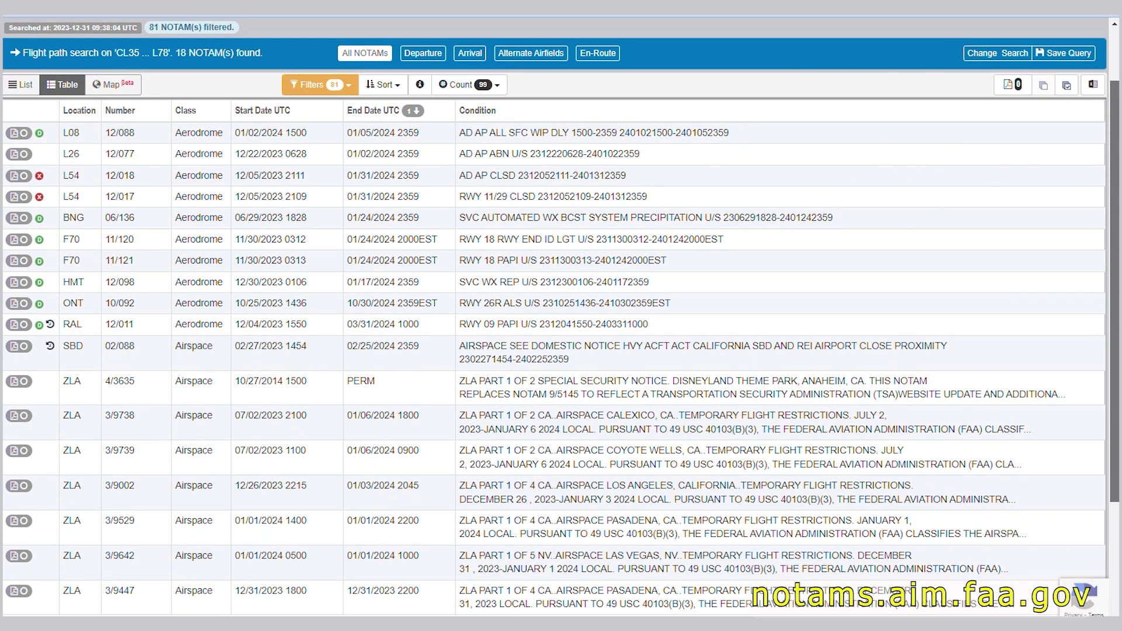
click(109, 85)
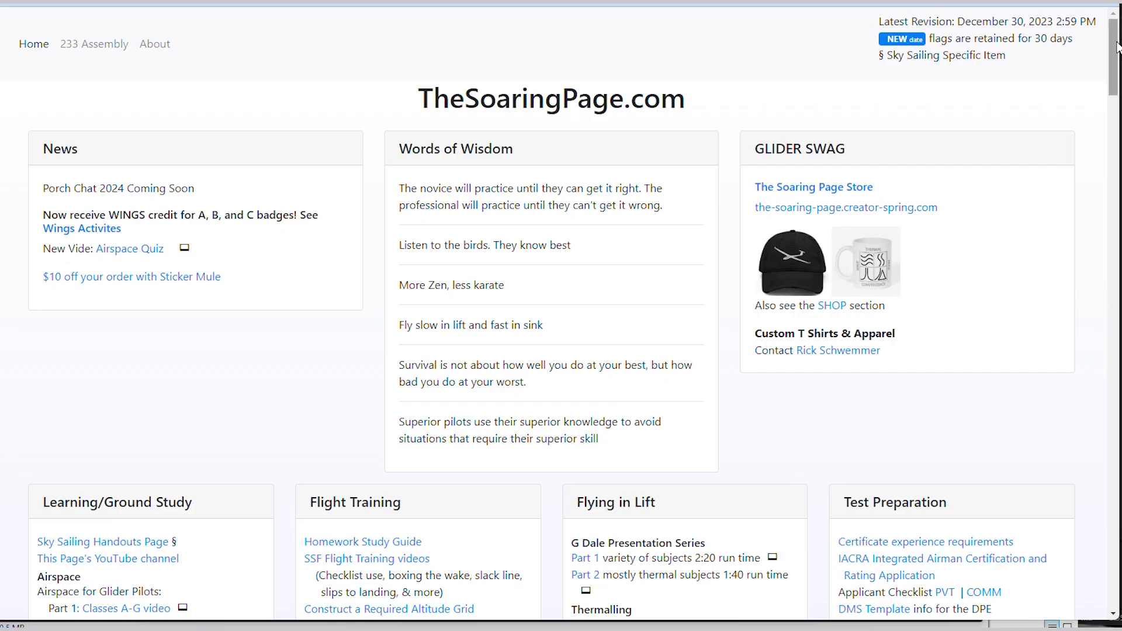
Step: Scroll TheSoaringPage.com home page to the Preflight Planning column's NOTAM search links
drag(1115, 44, 1116, 246)
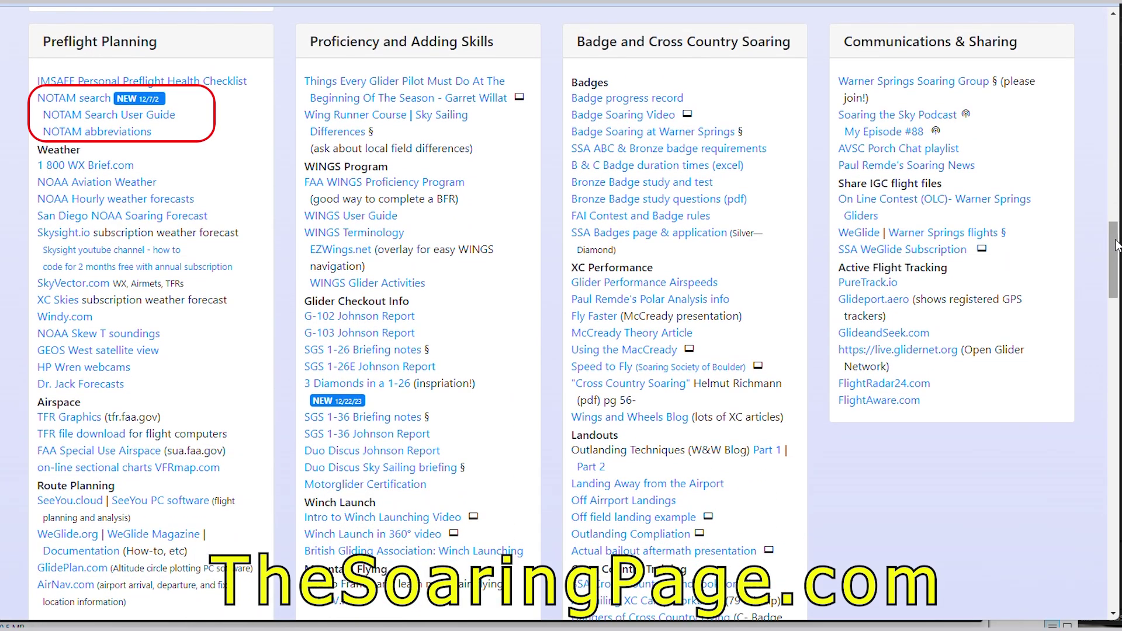